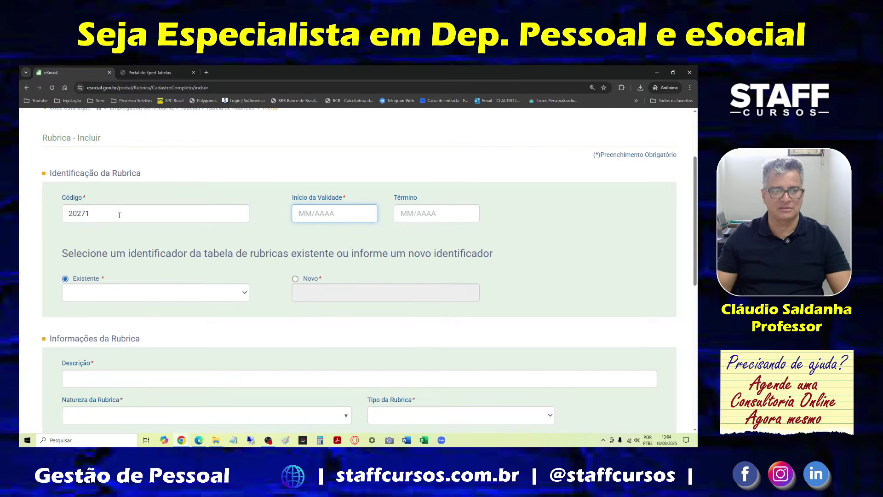
scroll(86, 139, up, 3)
mouse_move(87, 138)
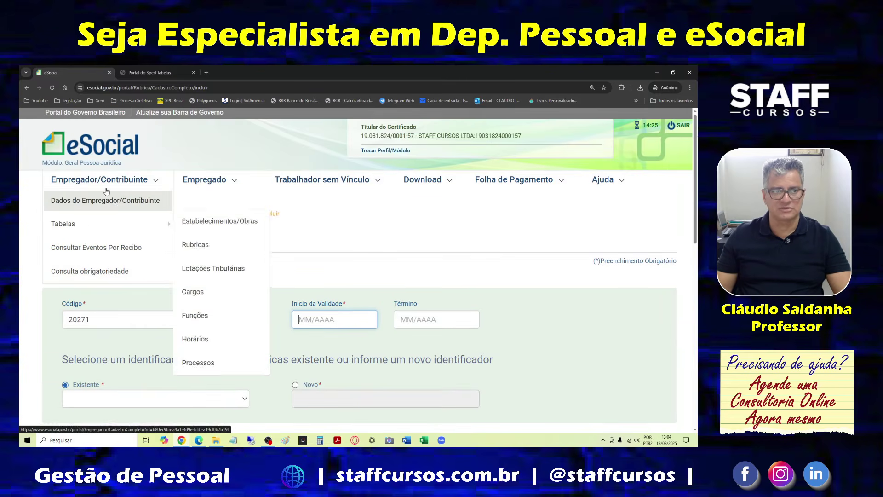
mouse_move(125, 223)
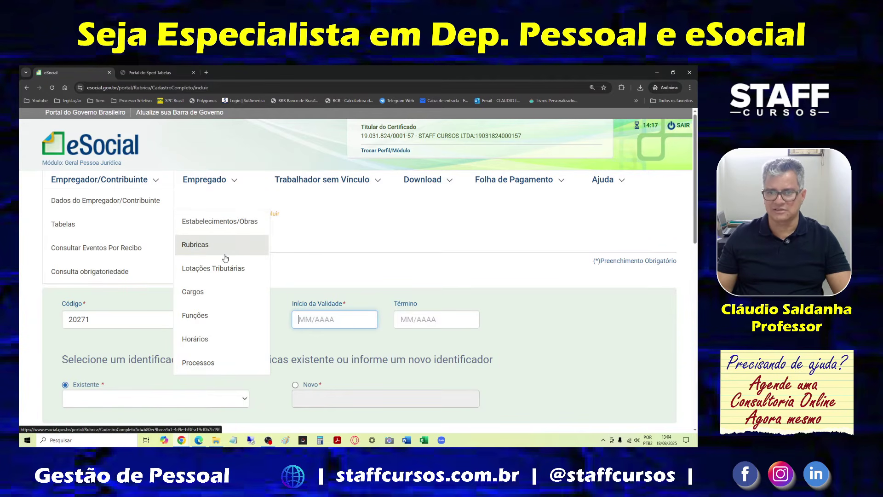
mouse_move(506, 184)
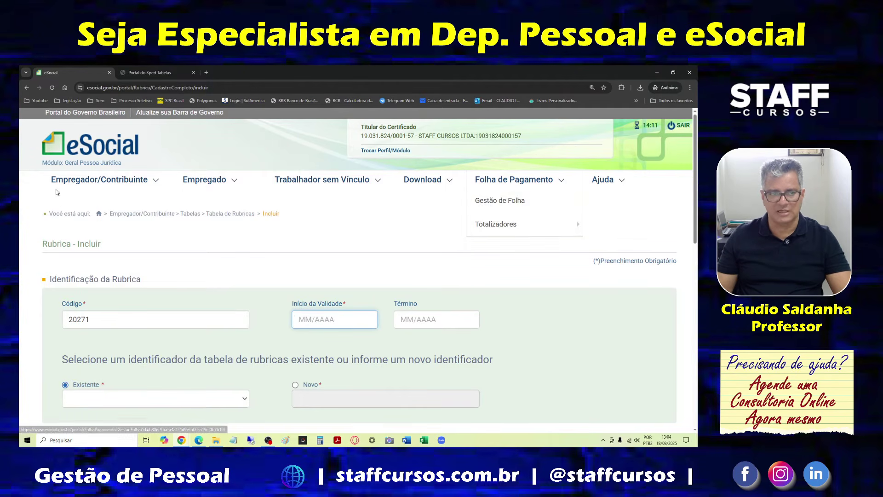
mouse_move(59, 187)
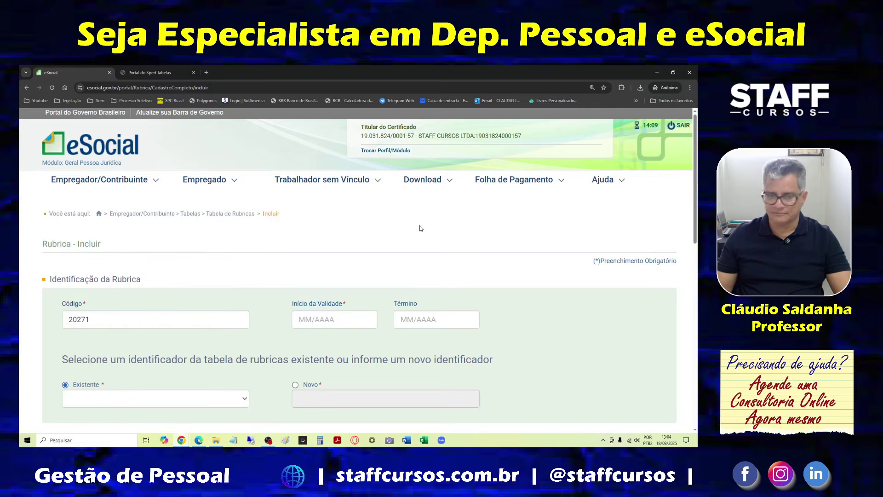
scroll(420, 228, down, 1)
scroll(405, 225, down, 1)
scroll(386, 216, up, 1)
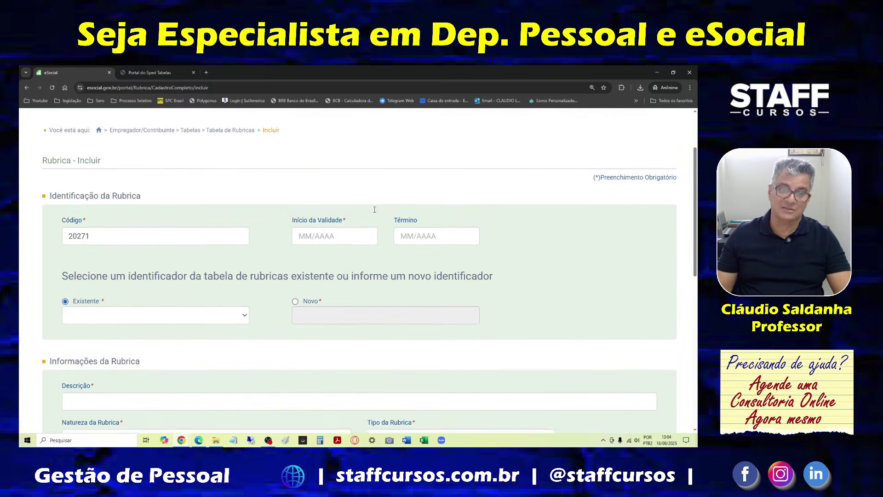
scroll(381, 214, up, 1)
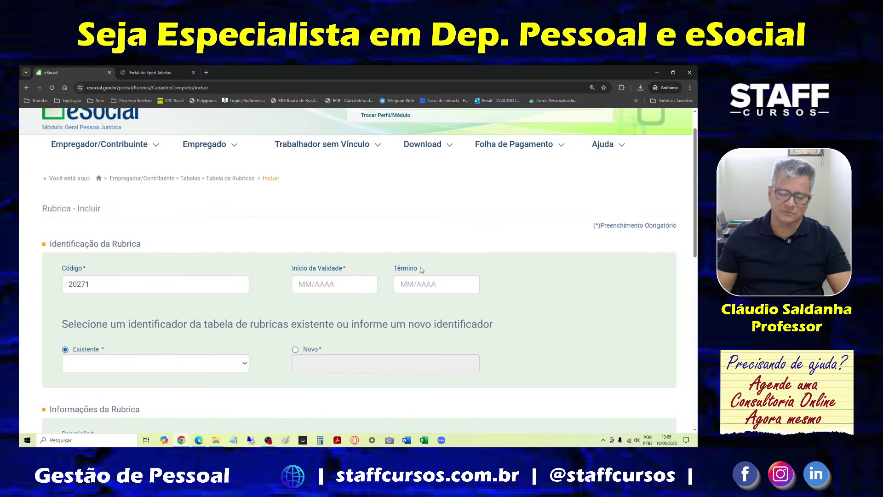
- Set the rubric's validity start (Início da Validade) to 08/2025
scroll(496, 290, down, 1)
click(369, 243)
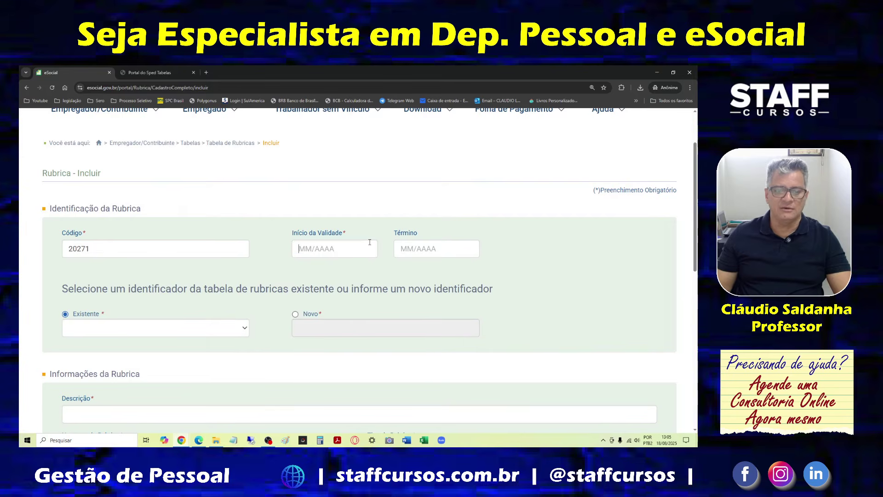
text(08/2025)
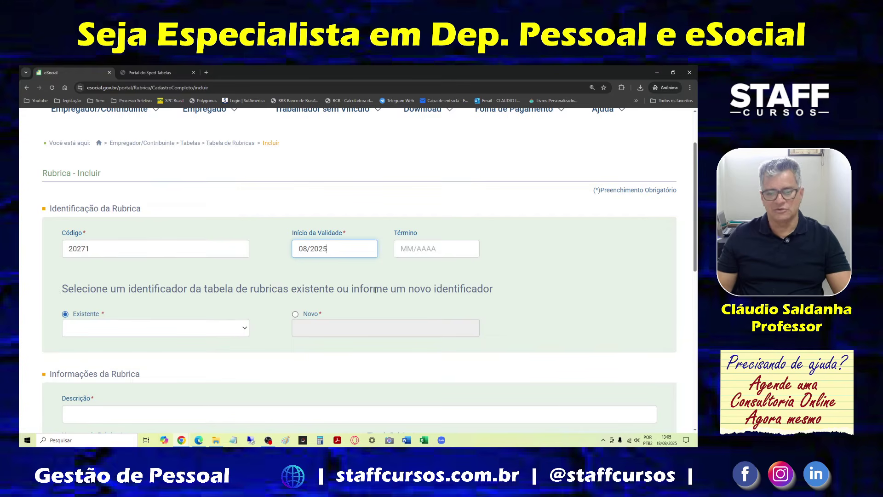
- In Notepad, write "Tabela - 01 -" with four more aligned dashes on the lines beneath it
click(233, 440)
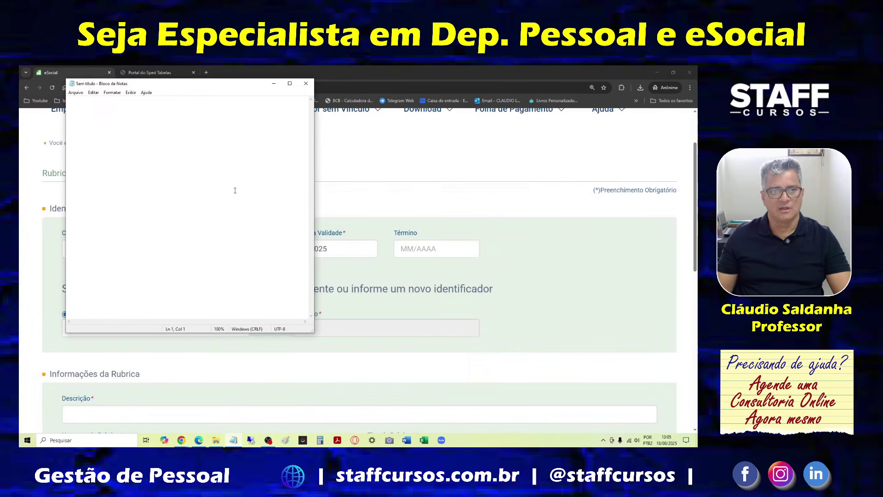
drag(196, 85, 412, 165)
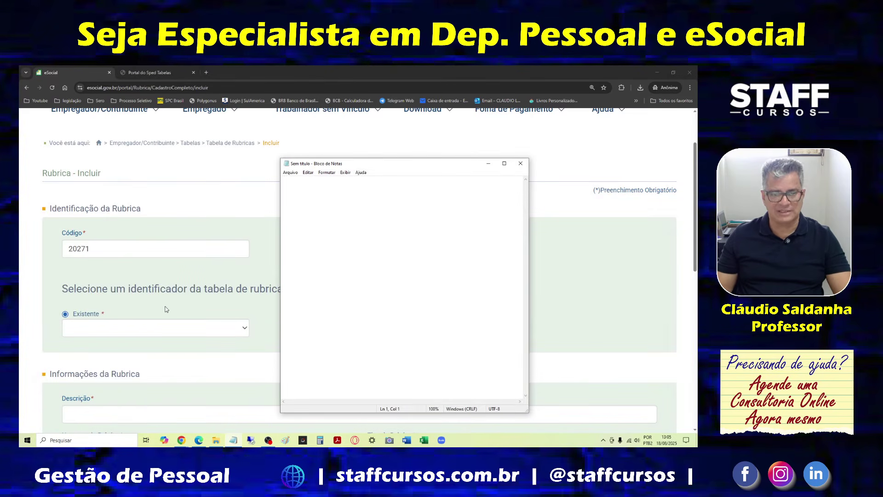
key(Return)
text(Tabela)
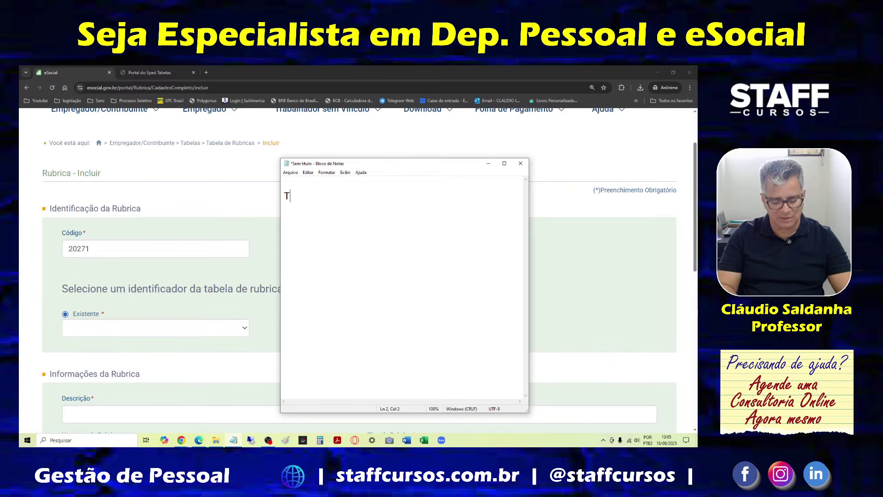
key(BackSpace)
key(BackSpace)
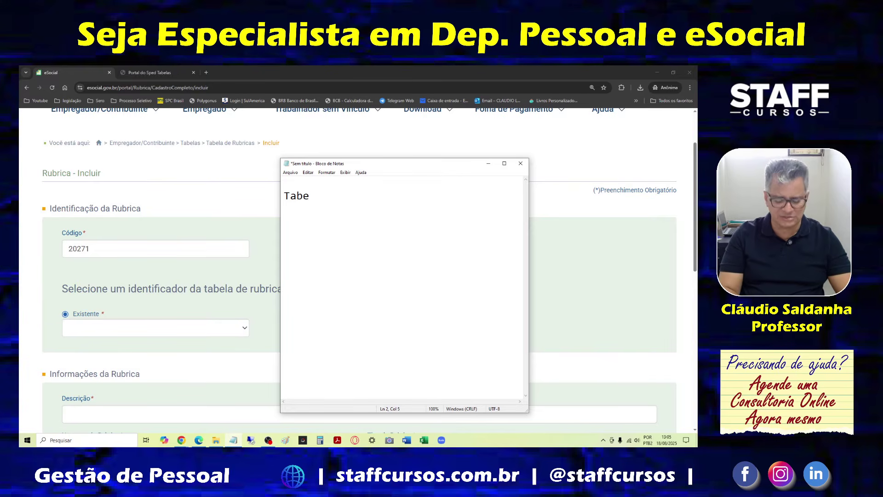
text(la )
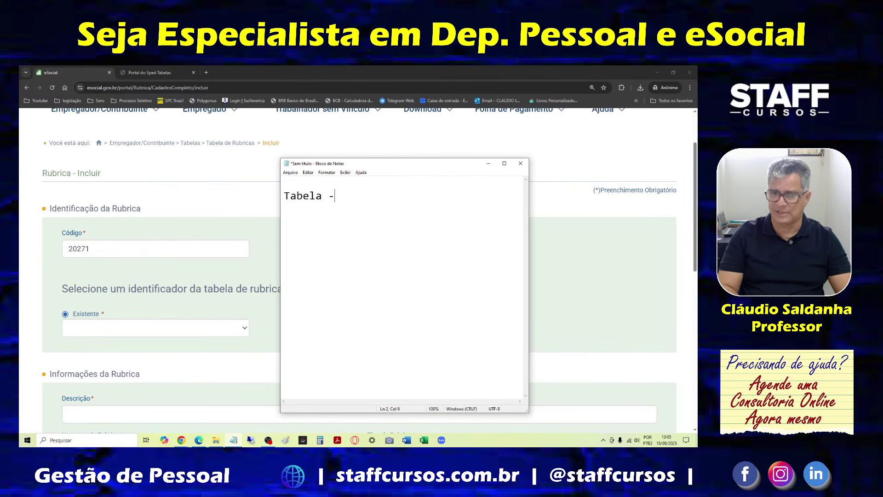
text(- 01)
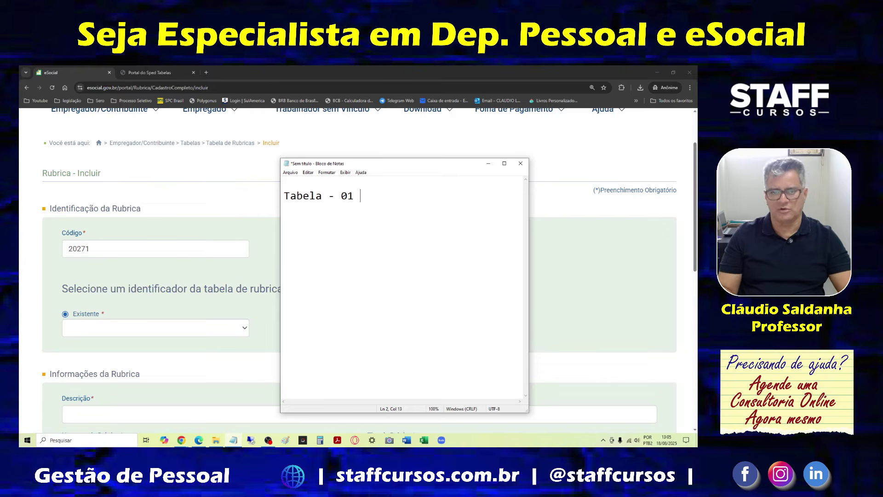
text( -)
key(Return)
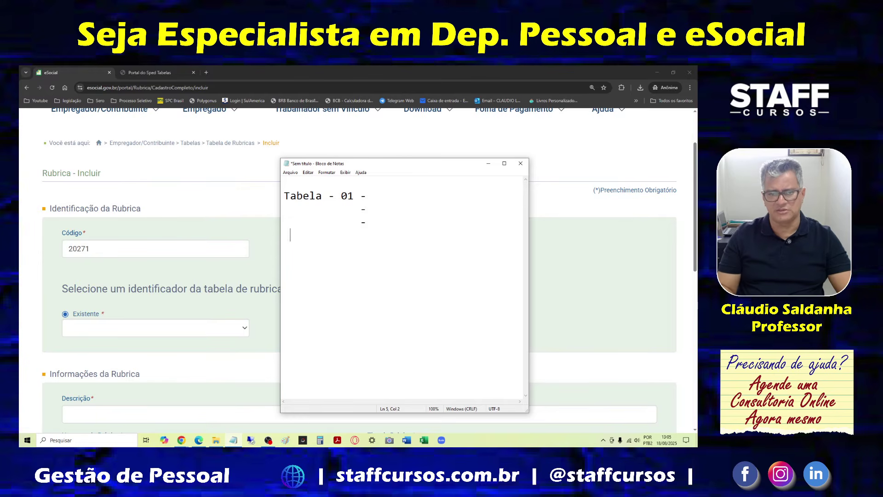
text(-)
key(Return)
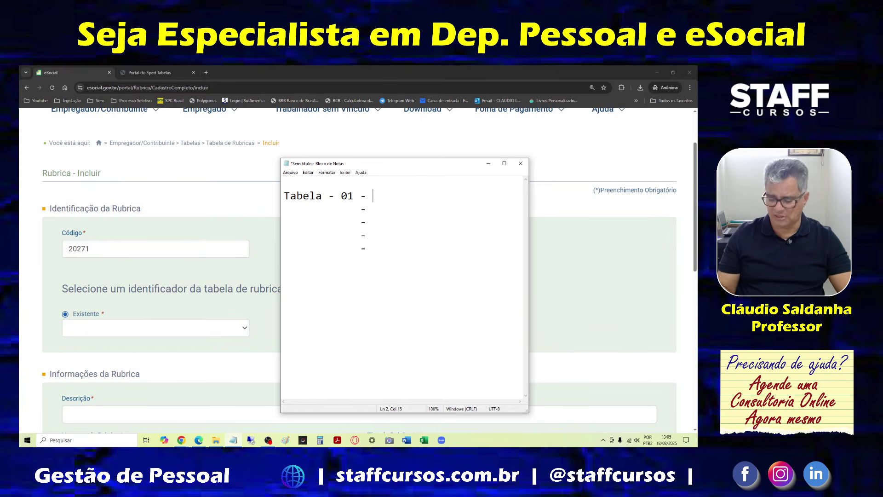
- Number the five dashed entries of the note 01 to 05 and return to the eSocial rubric form
text(01)
text(0)
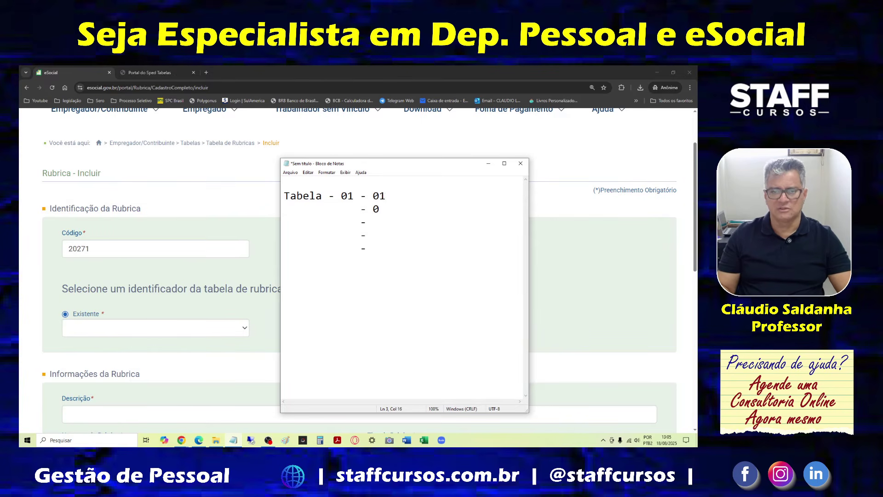
text(2)
text(03)
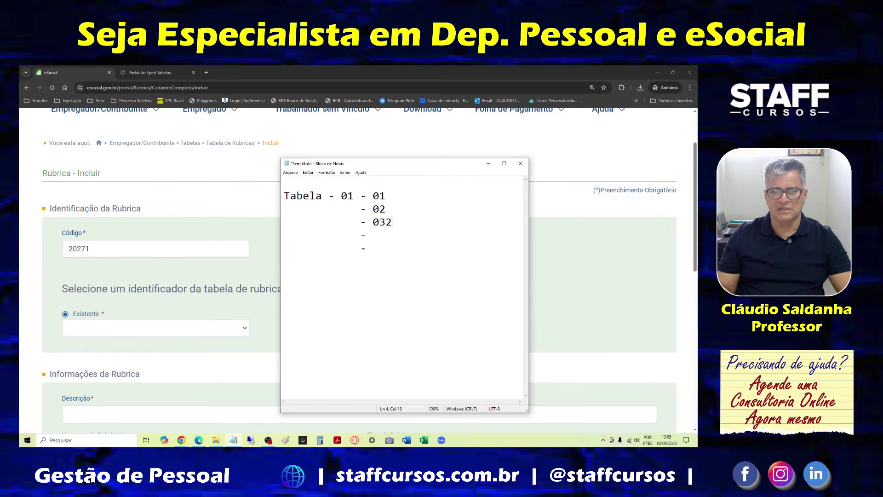
key(Down)
text(04)
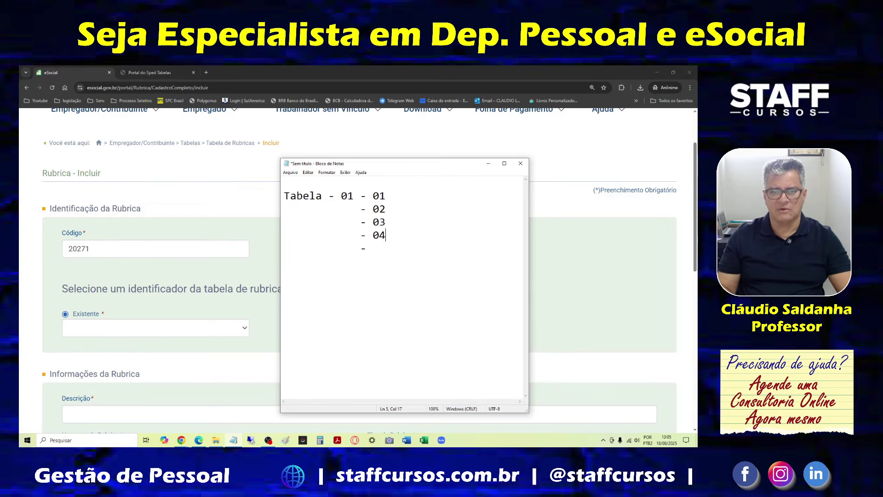
key(Down)
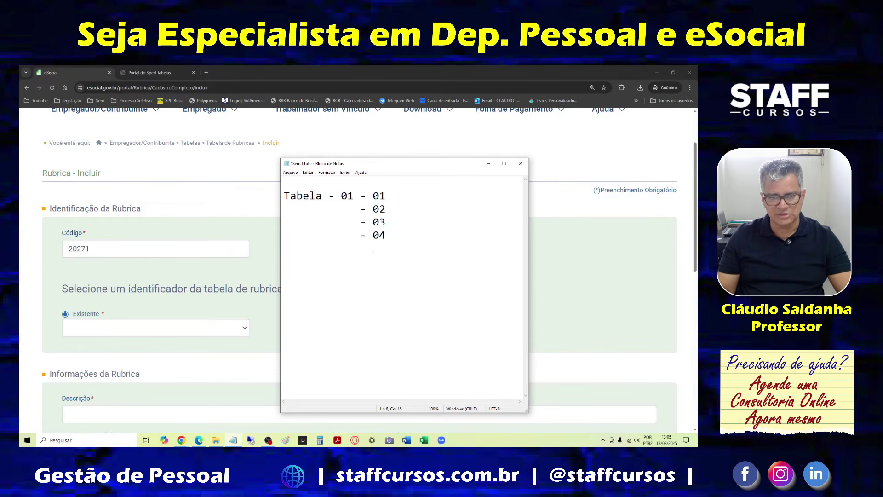
text(05)
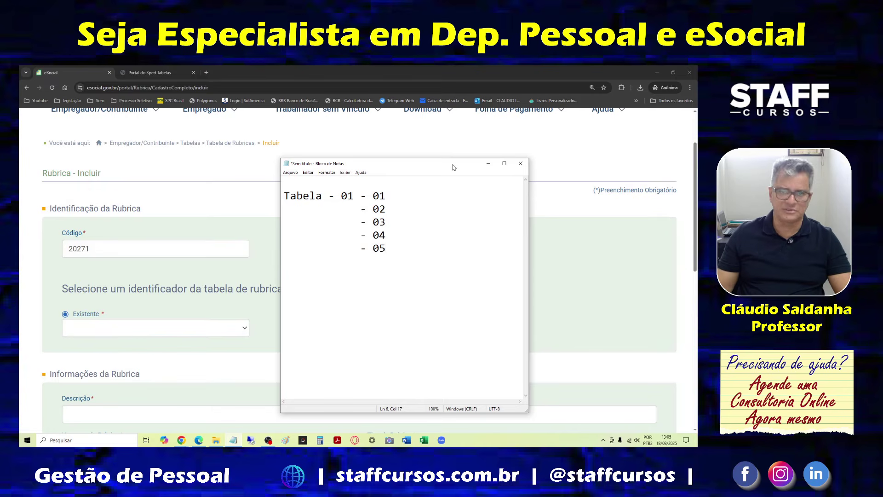
click(488, 163)
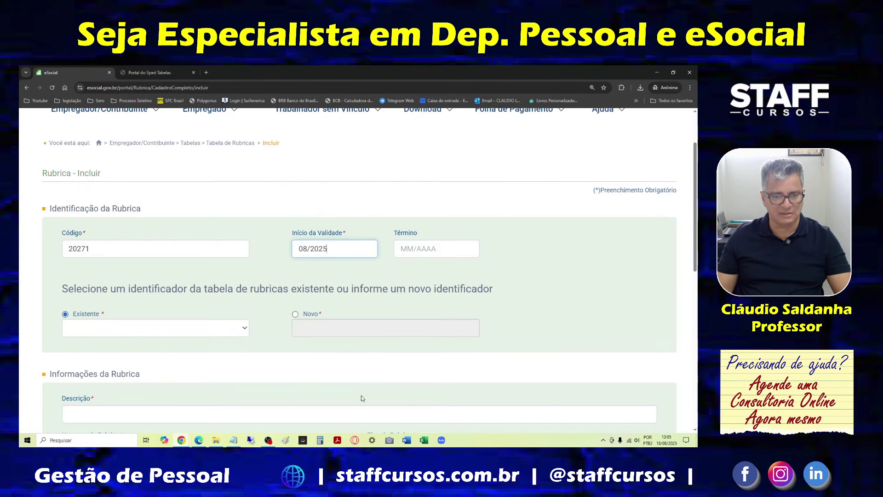
- Choose a new rubric table identifier (Novo) and enter 20271 for it
click(296, 314)
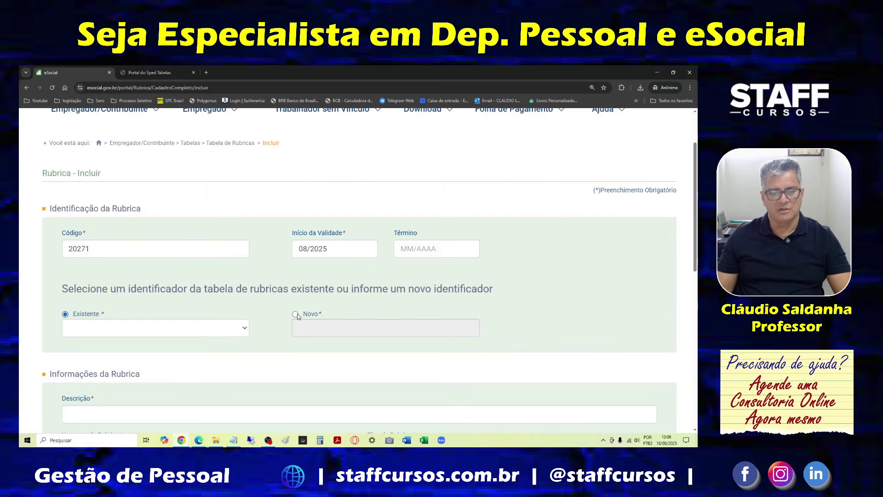
click(296, 314)
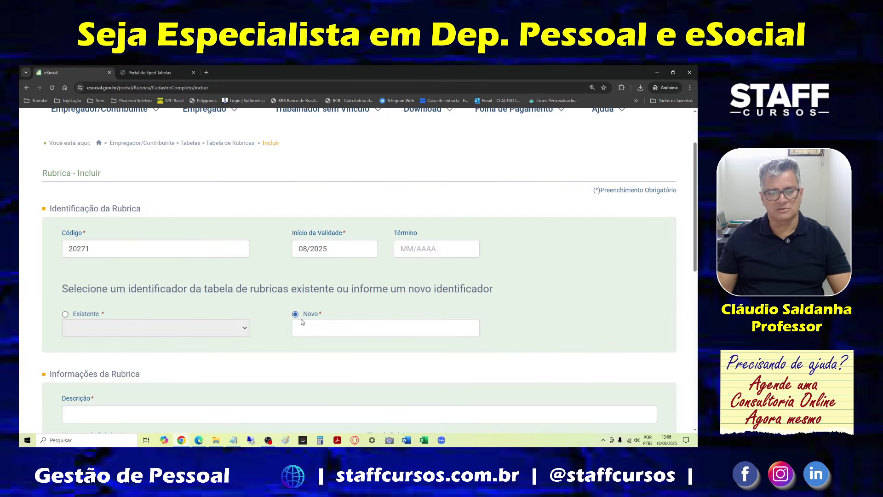
click(313, 326)
text(20271)
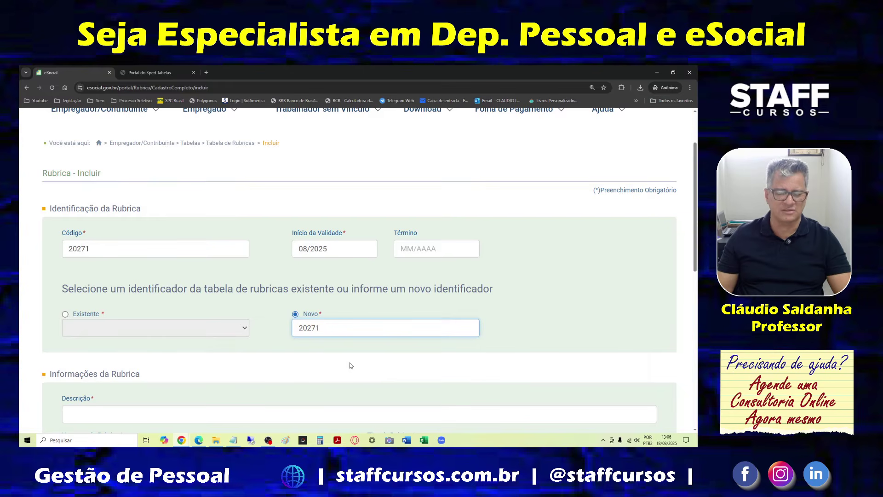
scroll(394, 333, down, 1)
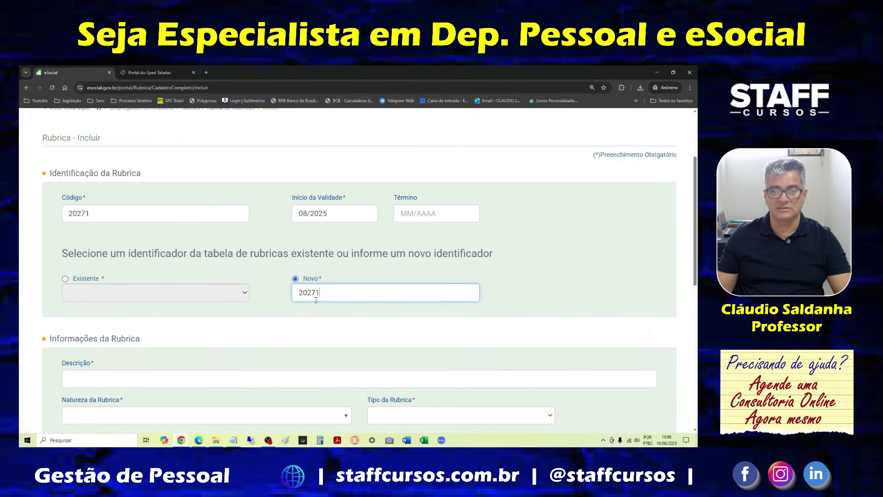
- Switch to the existing identifier option (Existente) and check which rubric table identifiers are available, without choosing one
click(65, 279)
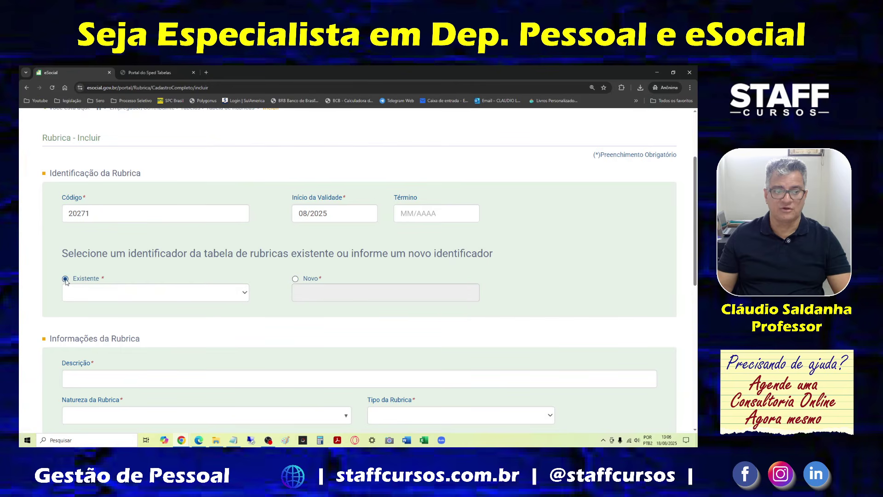
click(246, 295)
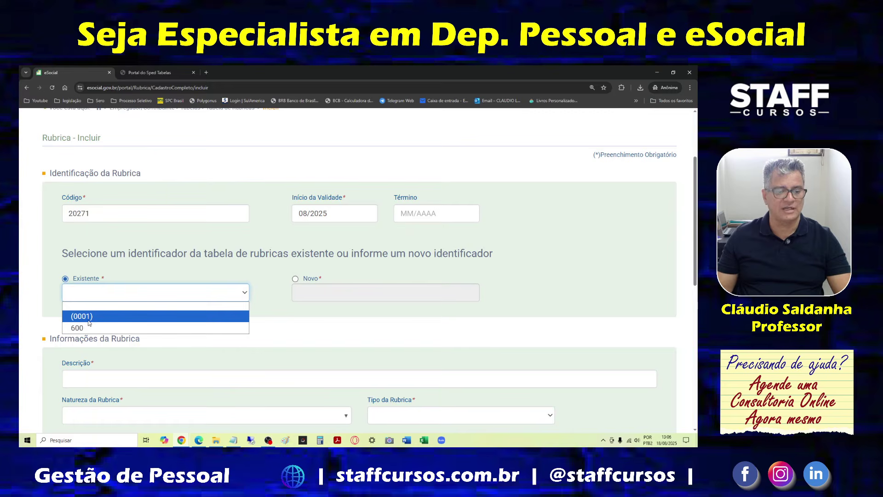
click(217, 267)
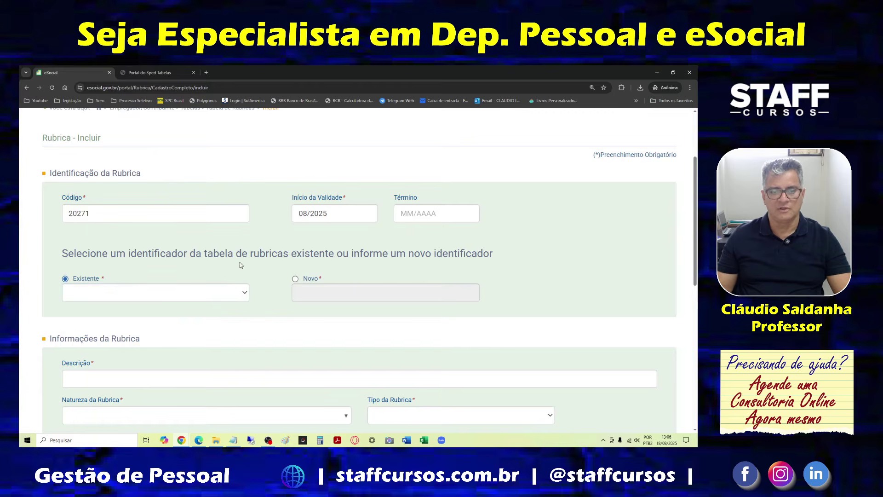
- Switch back to a new rubric table identifier and set it to 20271
click(295, 279)
click(337, 298)
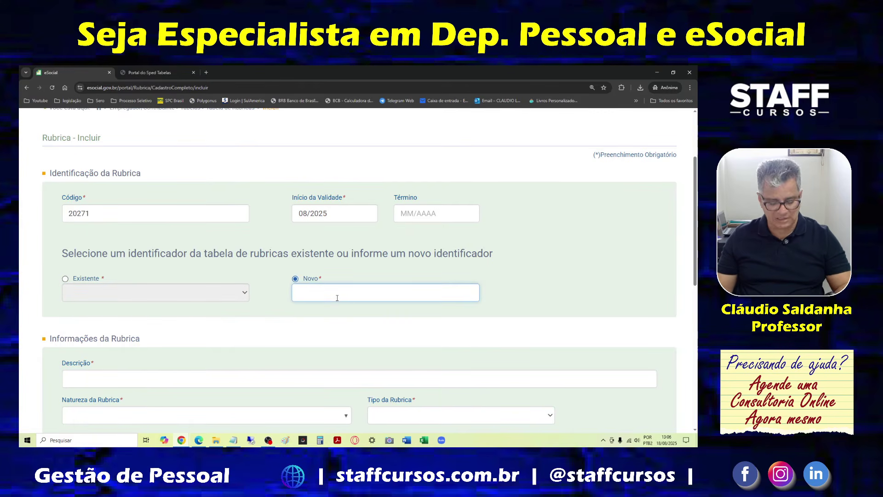
text(20271)
- Enter OUTROS PROVENTOS as the description of the new rubric
scroll(496, 311, down, 2)
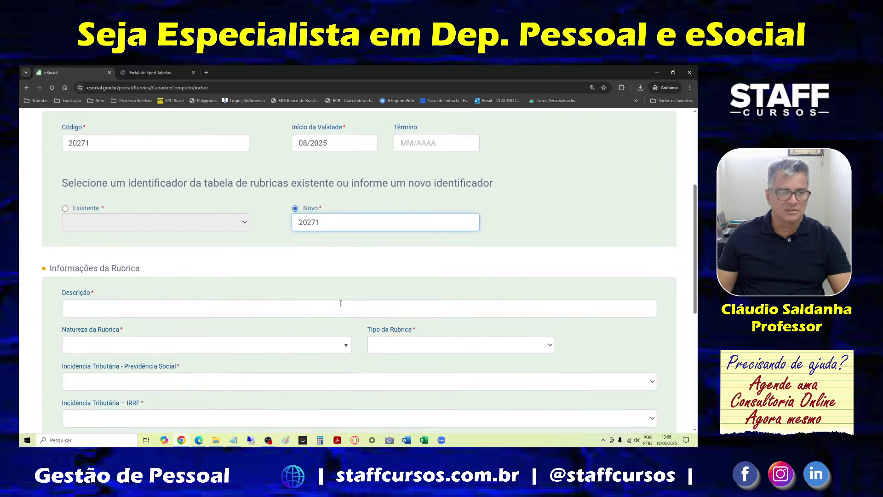
scroll(346, 308, up, 1)
click(192, 350)
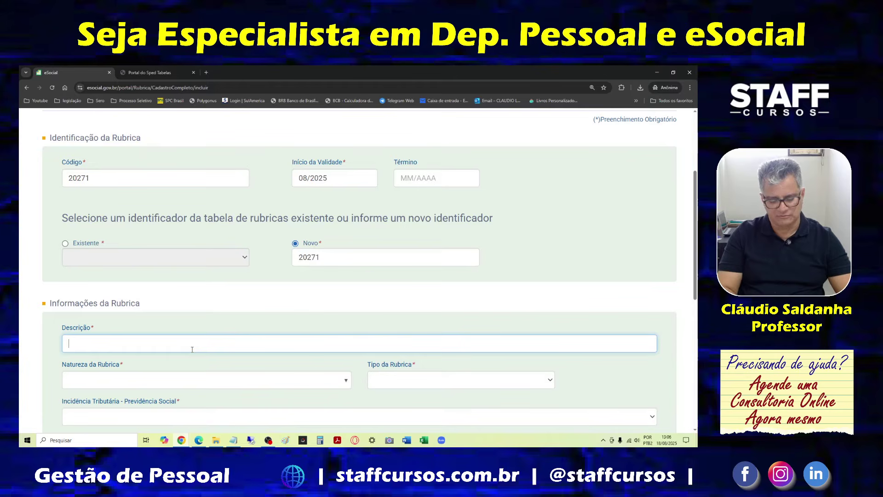
text(ordena)
key(BackSpace)
key(BackSpace)
key(BackSpace)
key(BackSpace)
key(BackSpace)
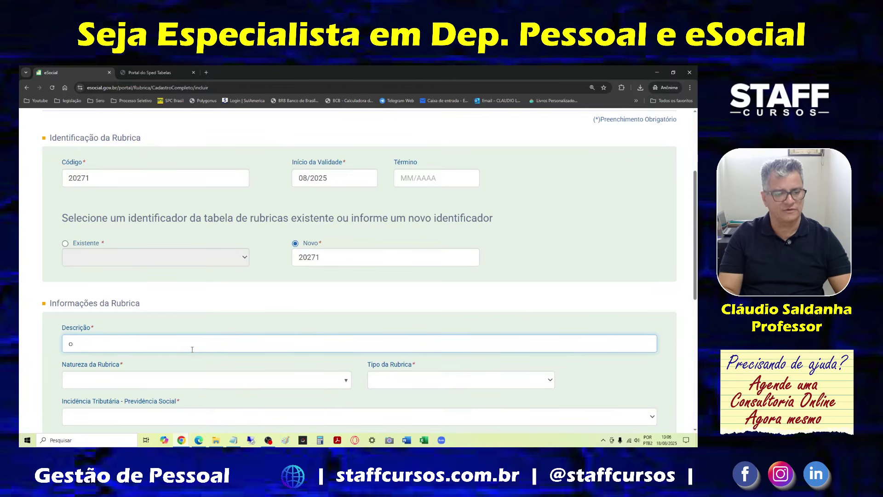
text(UTR)
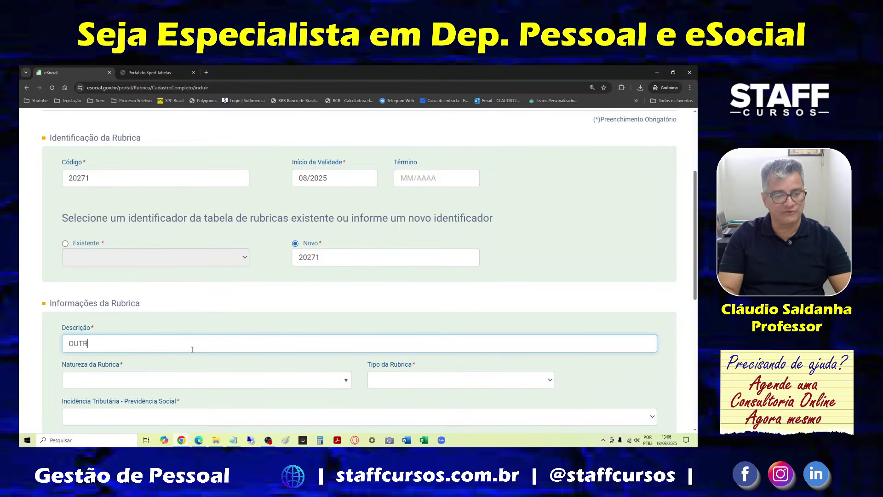
text(OS PRTOVETOS)
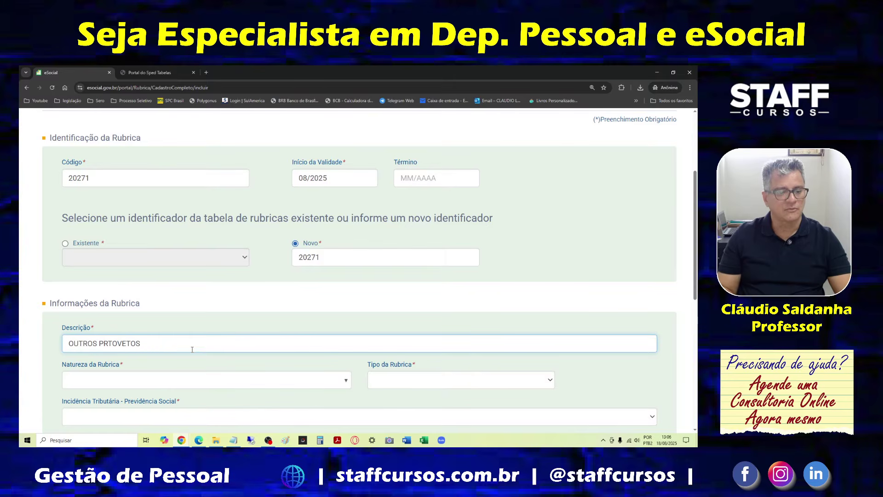
key(Left)
key(Delete)
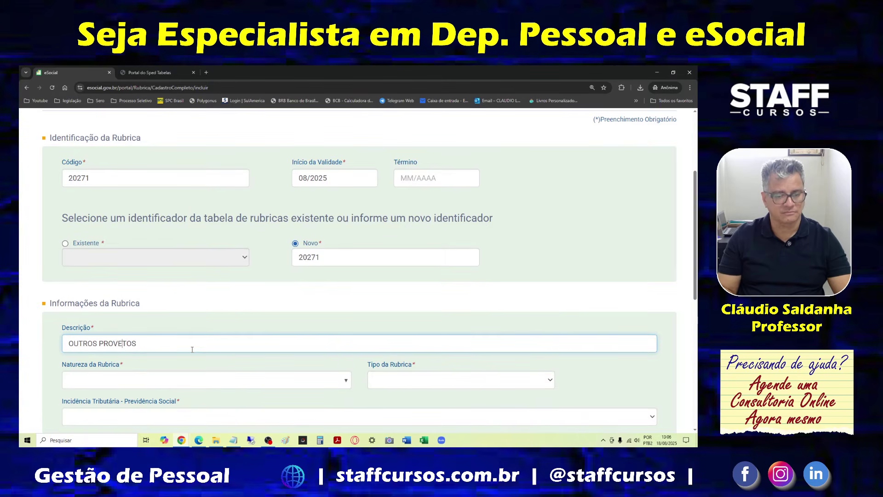
text(N)
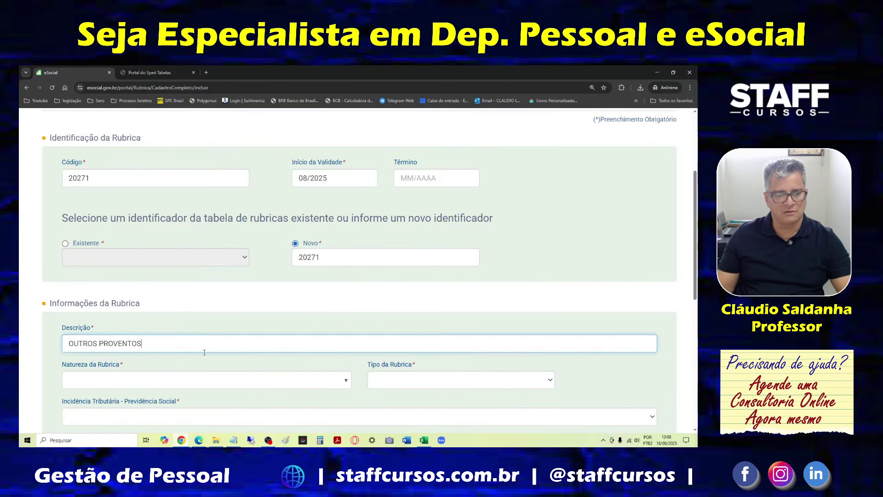
click(153, 341)
- Step through the first entries available for Natureza da Rubrica and empty the field again
scroll(344, 316, down, 2)
click(349, 311)
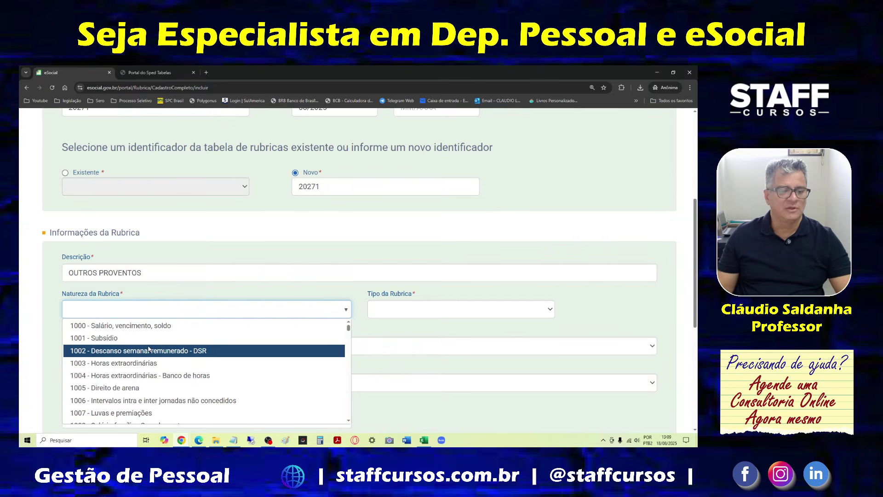
key(Down)
key(Down)
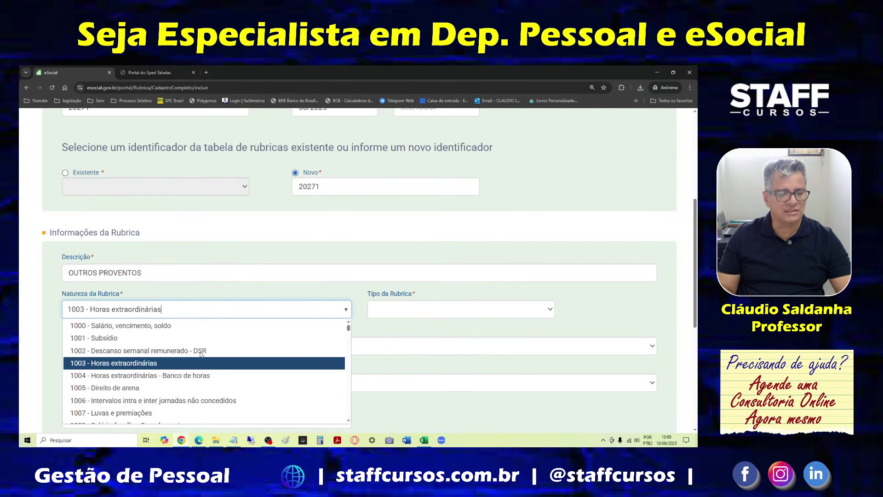
key(Down)
key(Down)
key(Down)
key(Up)
key(Up)
key(Up)
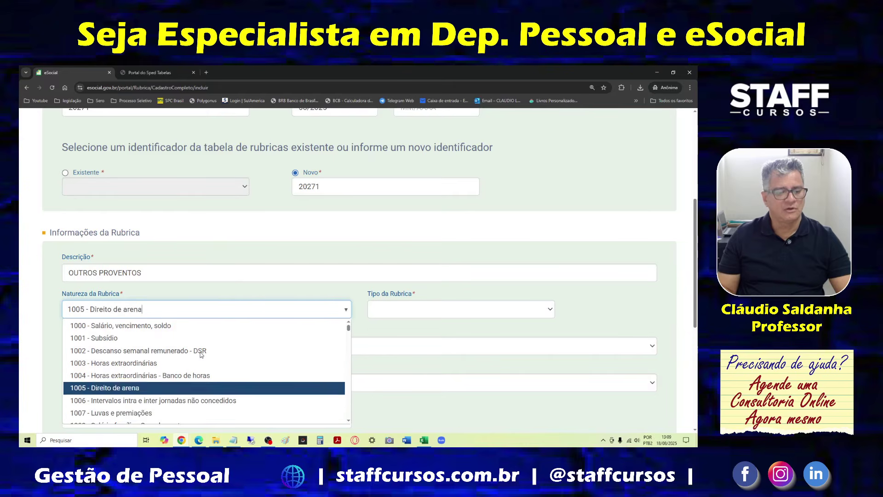
key(Up)
key(Up)
key(Down)
key(Down)
key(Down)
key(Down)
key(Down)
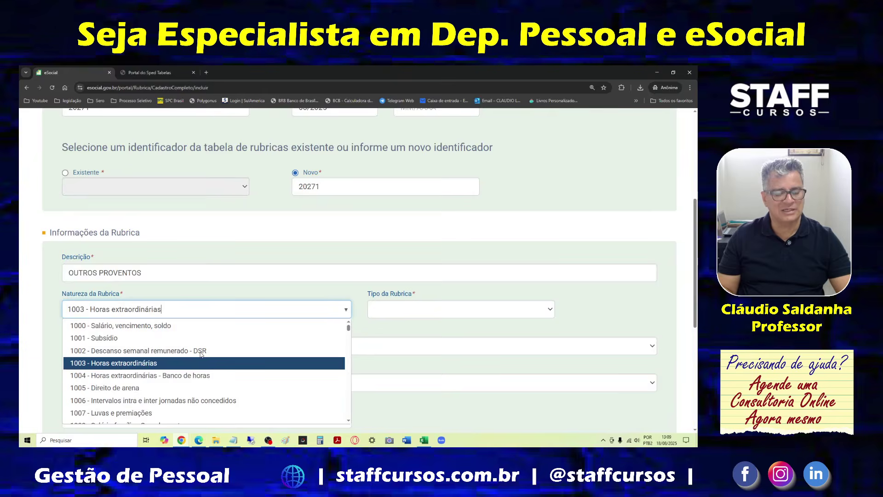
key(Up)
key(Up)
key(Up)
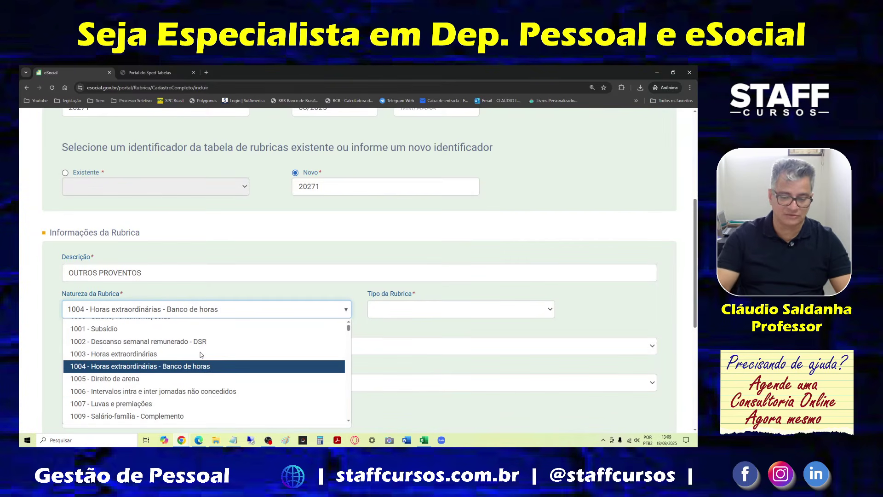
key(End)
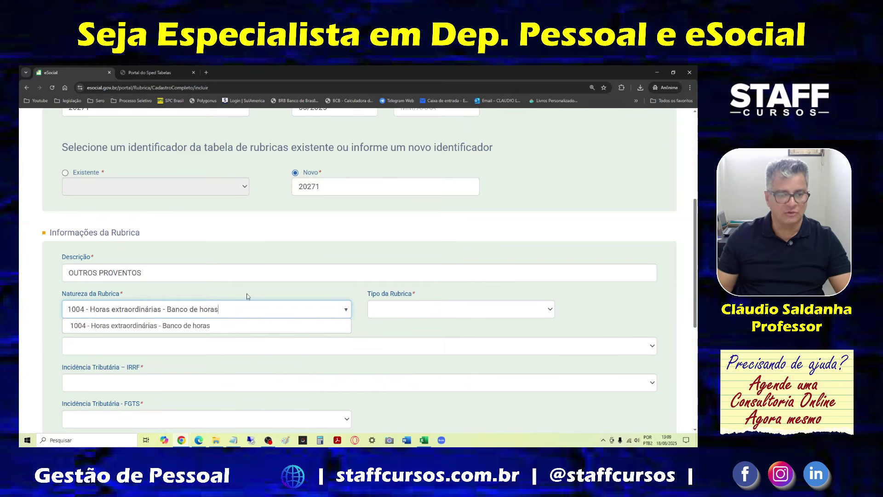
scroll(280, 311, down, 1)
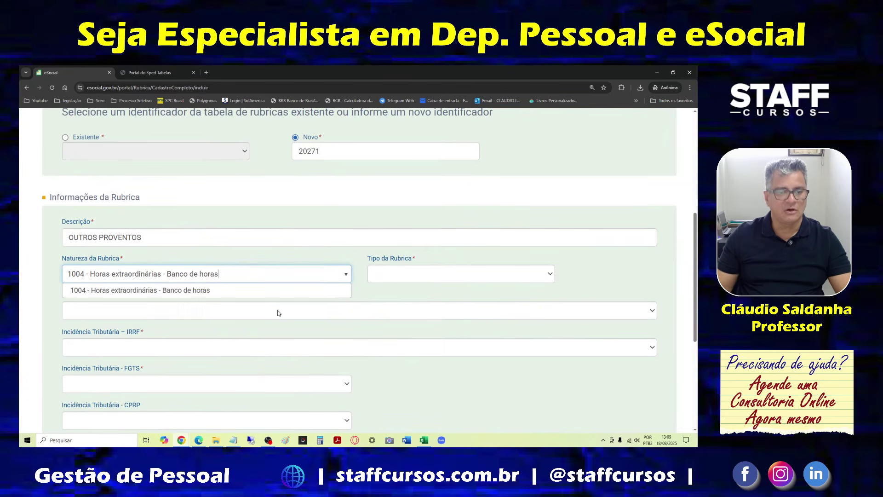
drag(276, 274, 20, 274)
key(BackSpace)
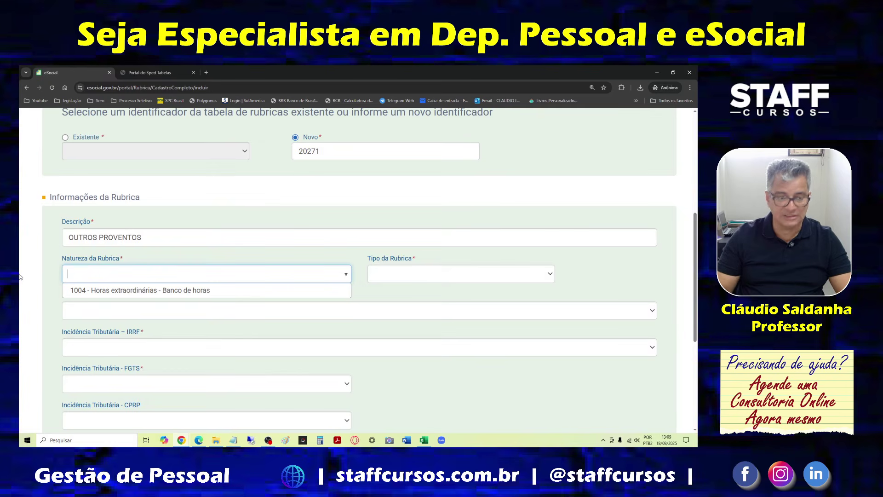
- Try 1003 - Horas extraordinárias as the nature of the rubric and clear that choice
scroll(207, 348, down, 1)
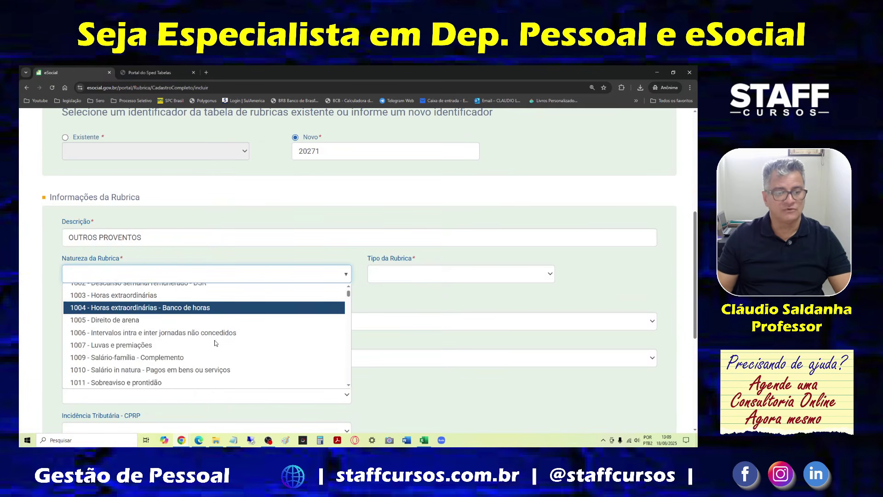
scroll(184, 345, up, 1)
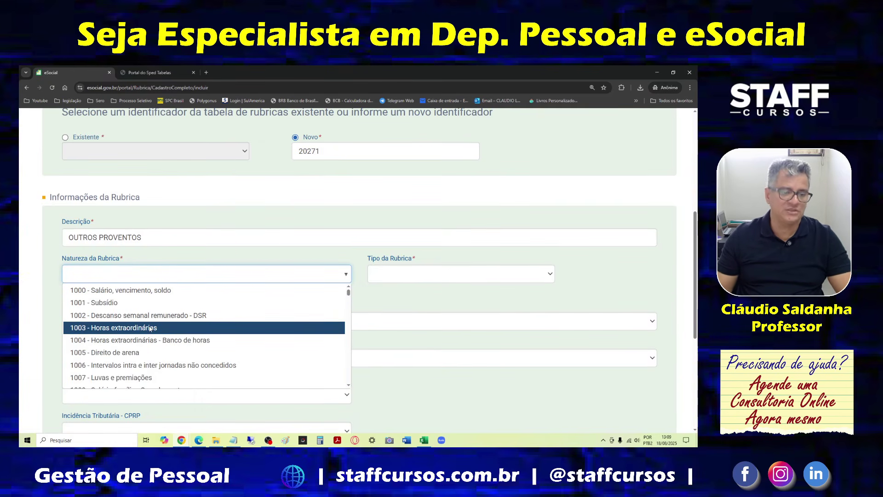
click(150, 328)
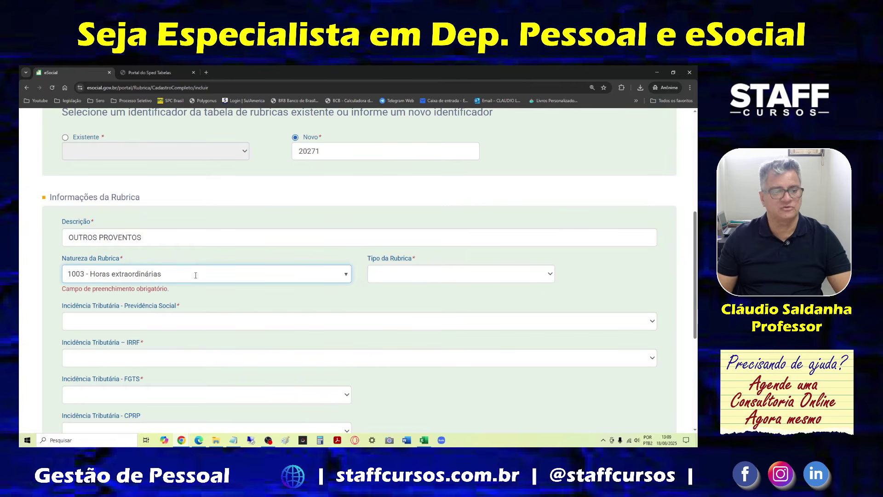
drag(196, 275, 47, 267)
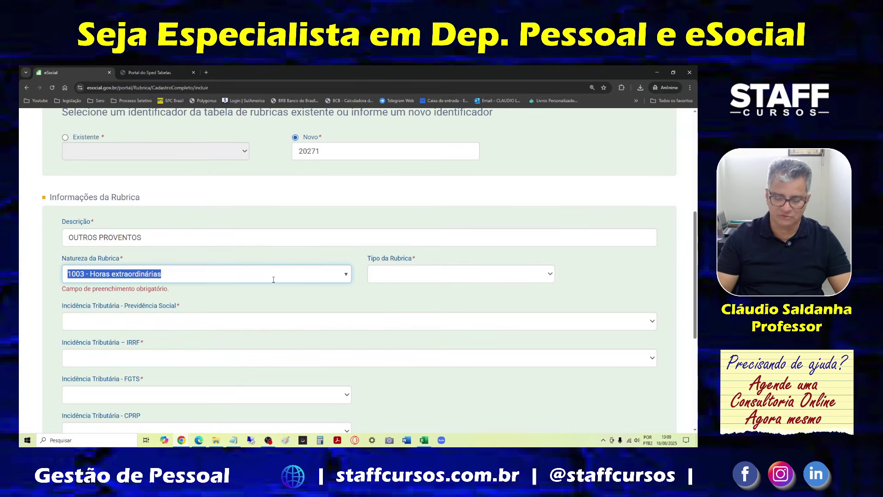
key(BackSpace)
- Look further through the available rubric natures, past the overtime entries to the vacation (Férias) ones
scroll(207, 341, down, 1)
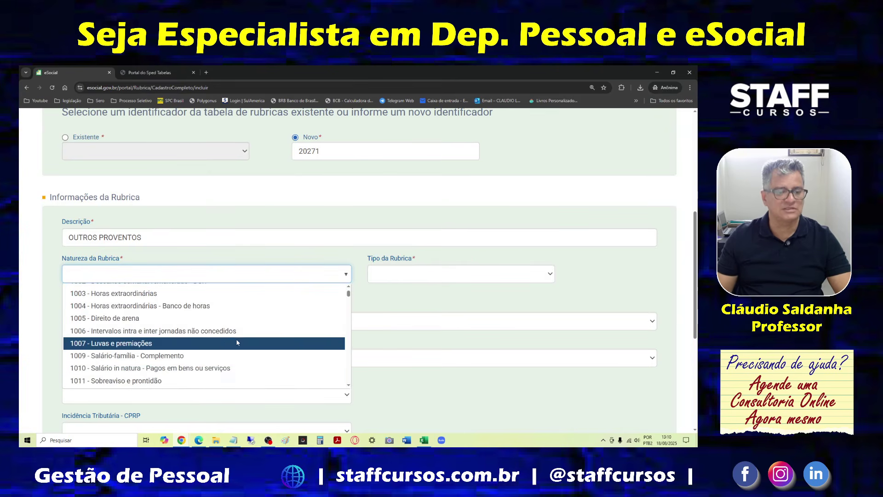
scroll(221, 331, down, 3)
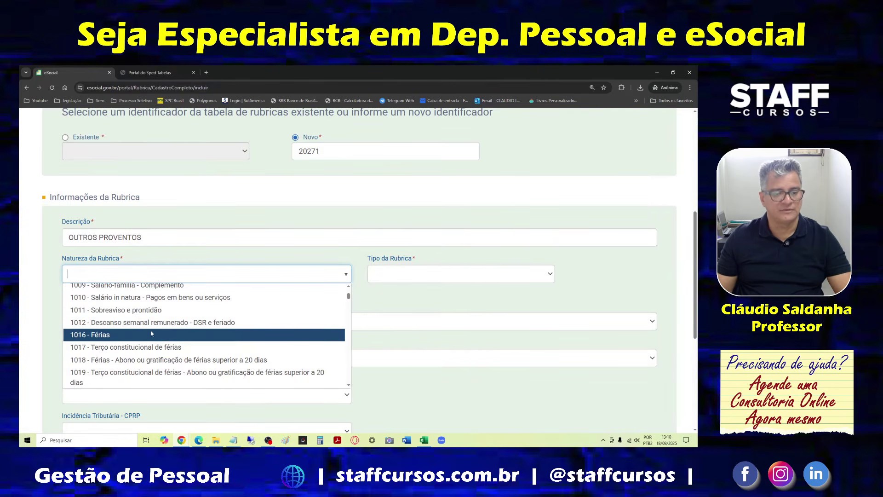
scroll(154, 350, down, 2)
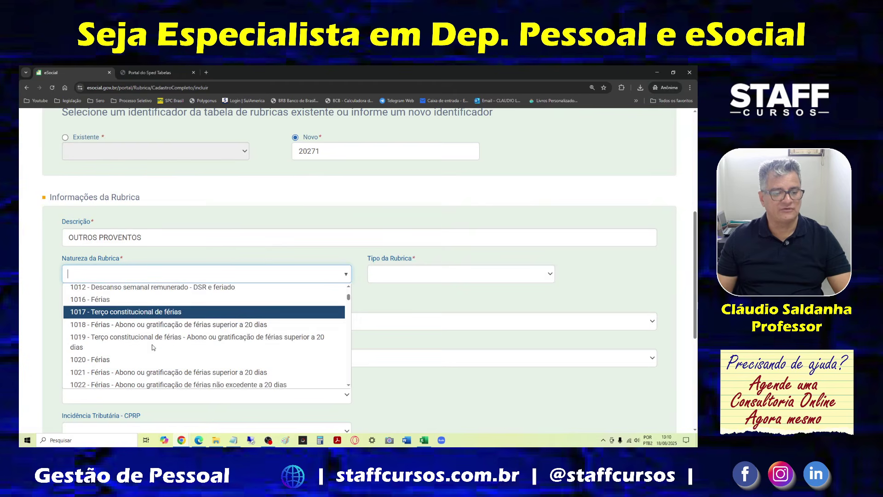